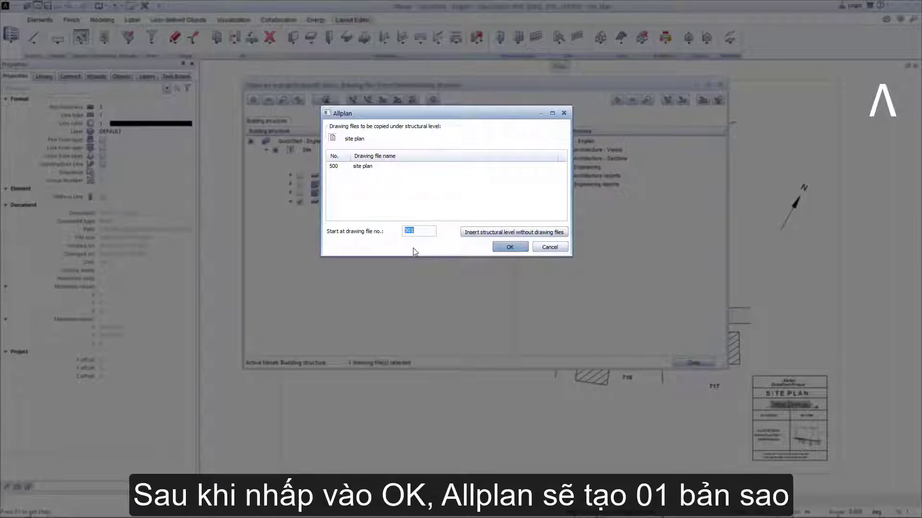
Step: Create the copy of the site plan drawing file starting at number 501 and rename drawing file 500 as "site plan original"
click(501, 249)
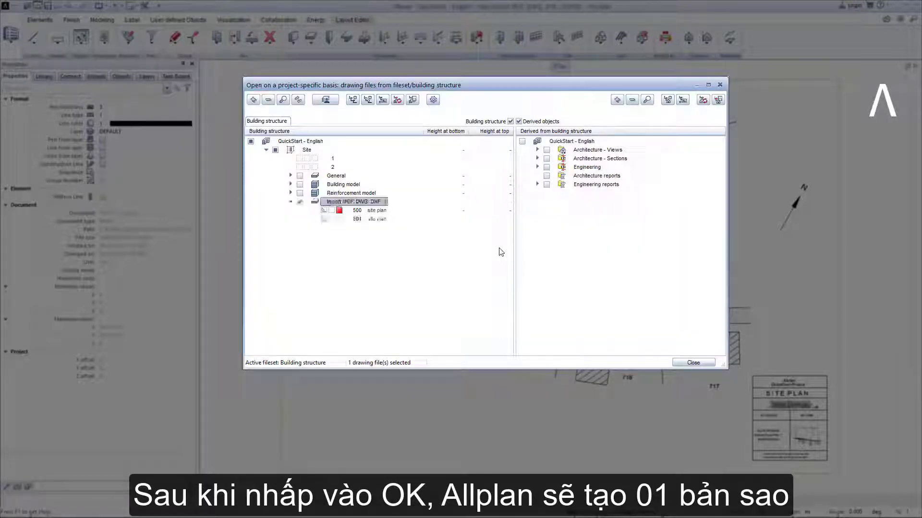
right_click(384, 211)
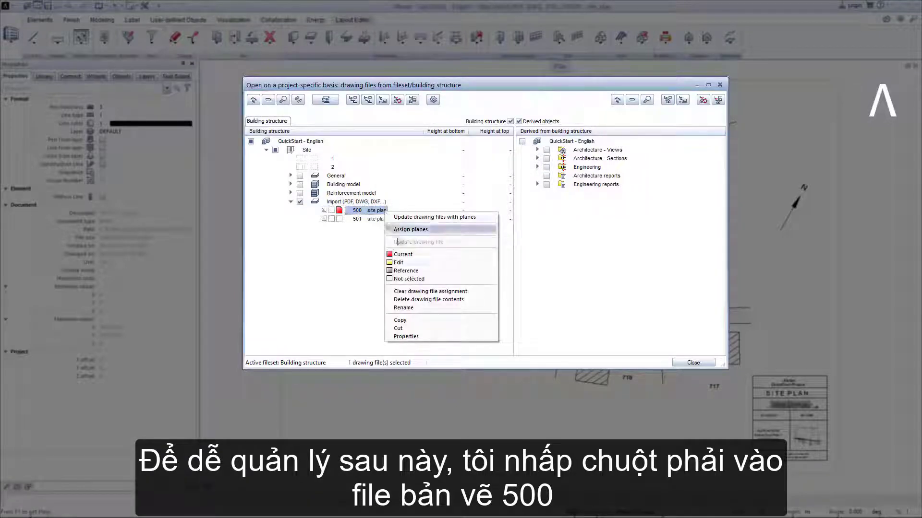
click(406, 308)
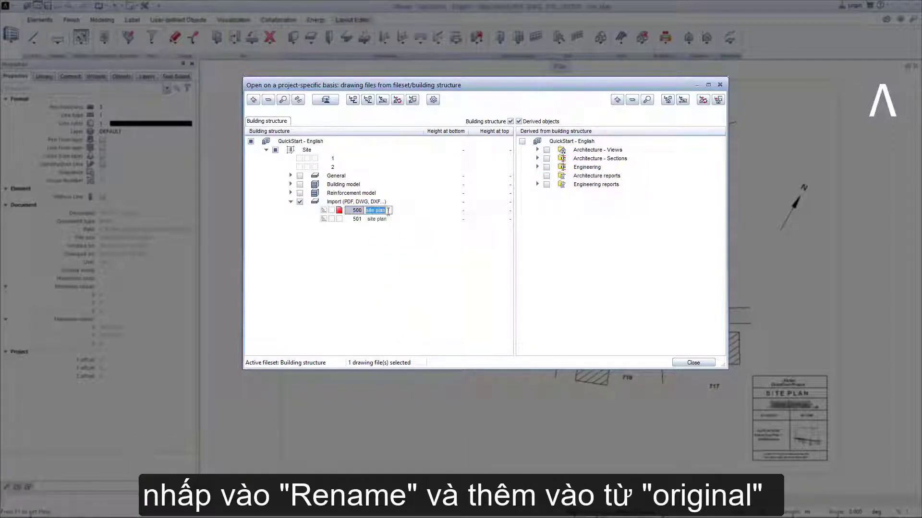
click(387, 210)
text(original)
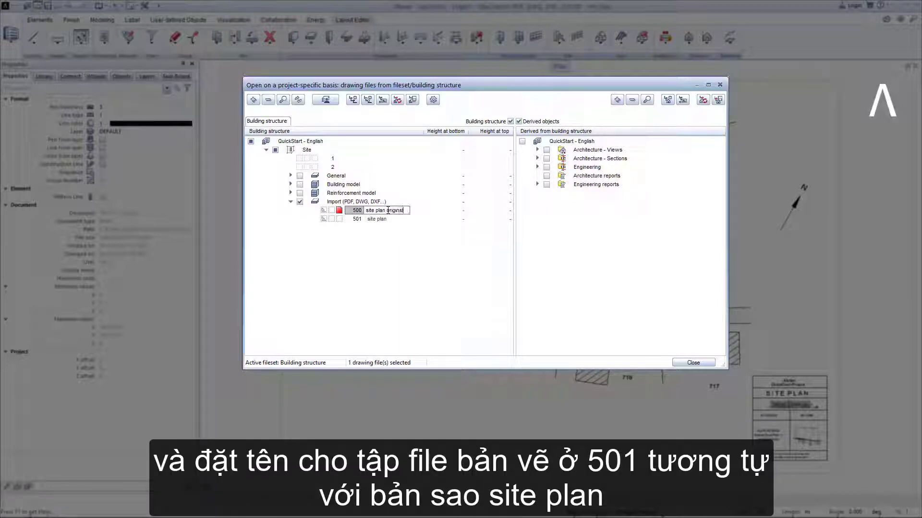
key(Return)
Step: Rename drawing file 501 as "site plan working copy"
right_click(379, 220)
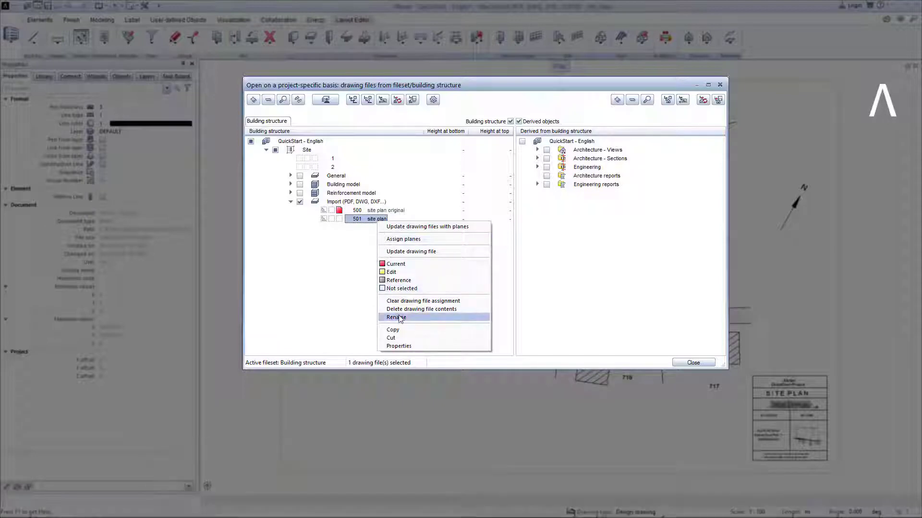
click(396, 317)
click(390, 220)
text(workin)
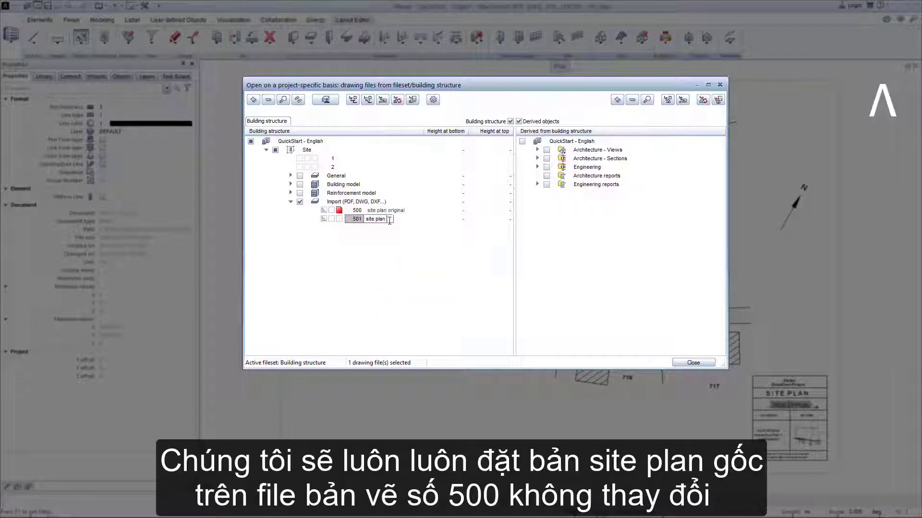
text(g copy)
key(Return)
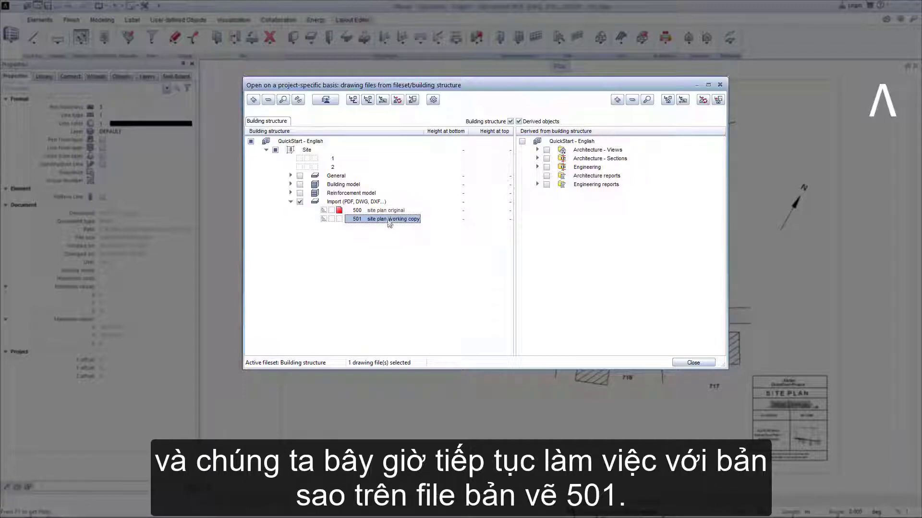
Step: Make drawing file 501 current, deactivate drawing file 500 and close the building structure
click(324, 210)
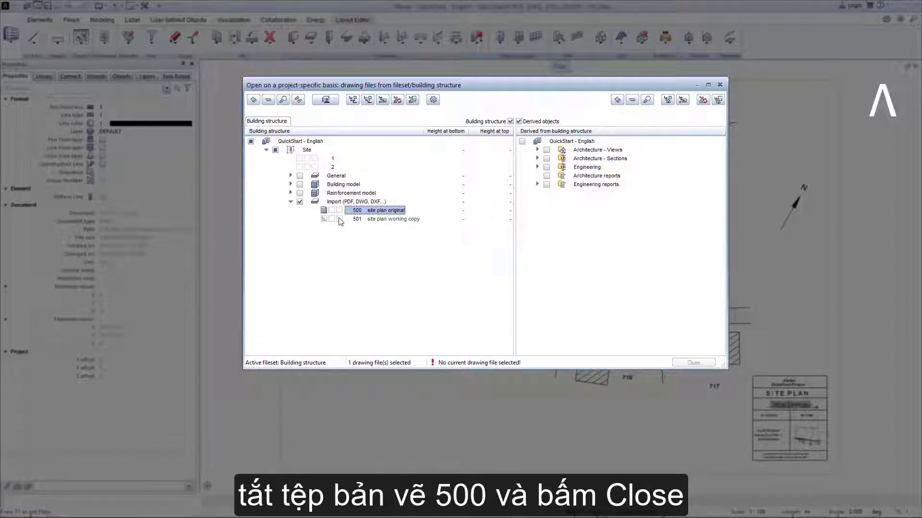
click(339, 220)
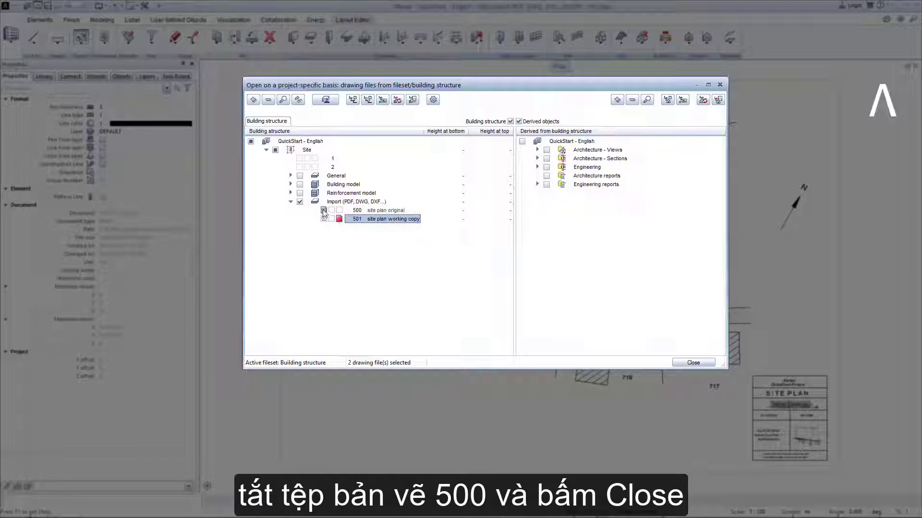
click(323, 210)
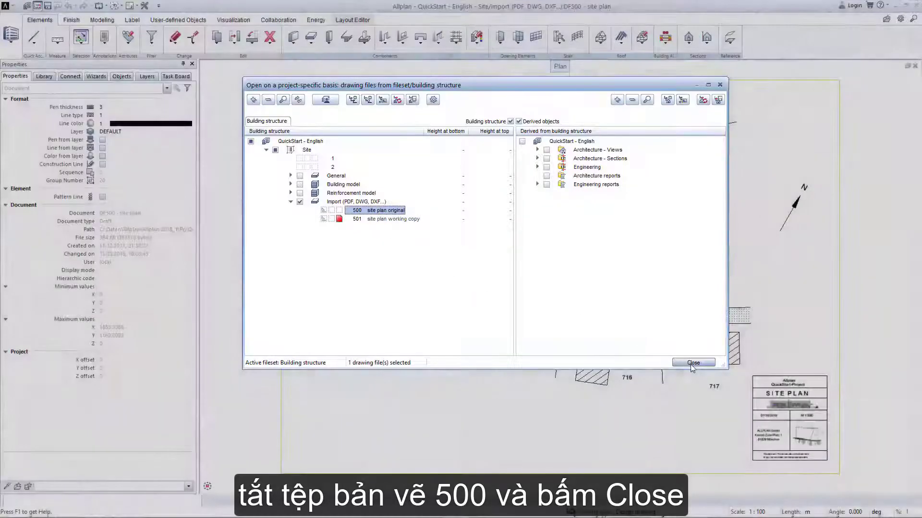
click(691, 363)
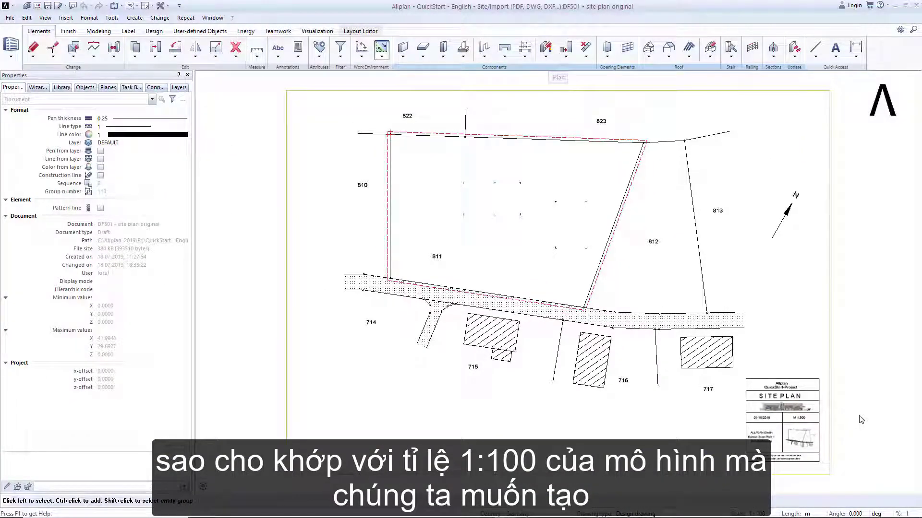
Step: Resize all elements of the site plan by a factor of 5 in X, Y and Z from the plan's lower-left corner
click(11, 56)
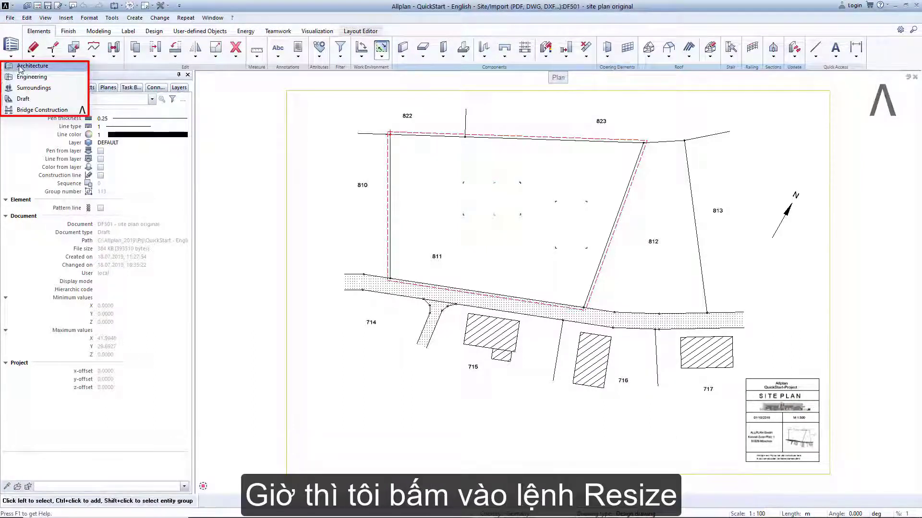
click(216, 57)
click(399, 128)
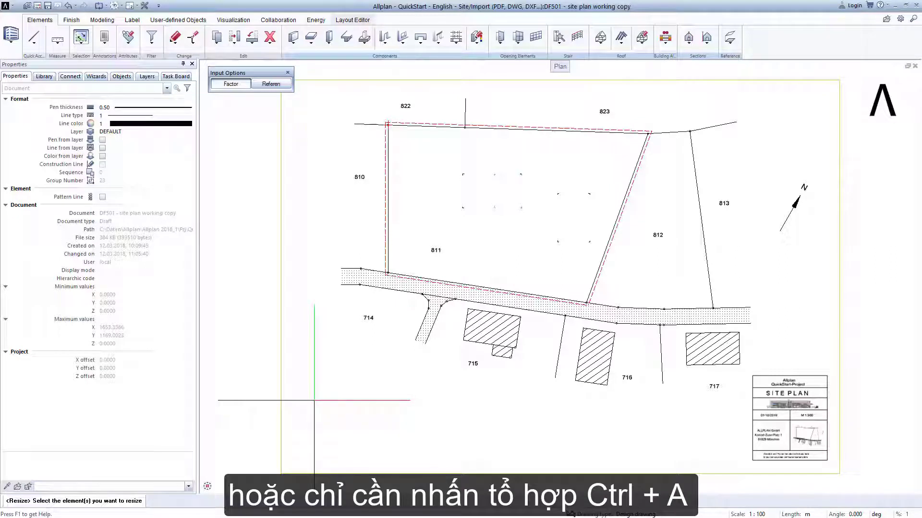
key(ctrl+a)
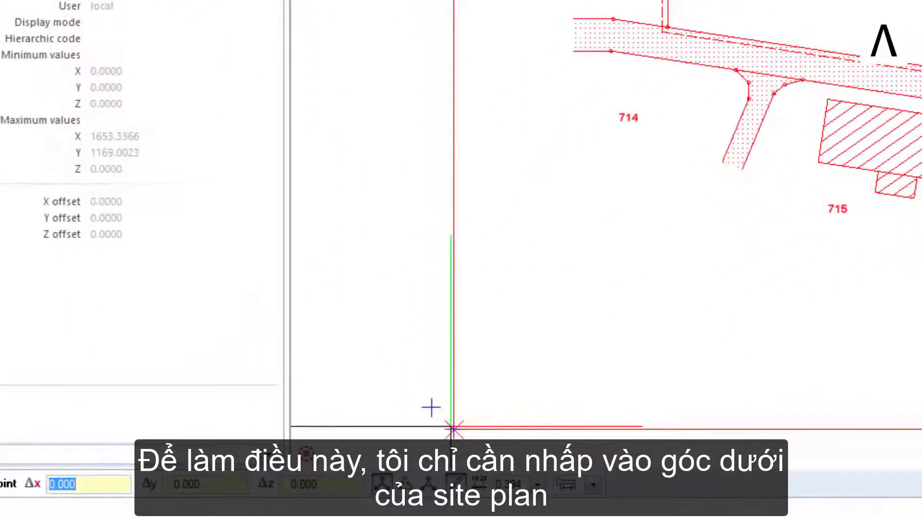
click(452, 427)
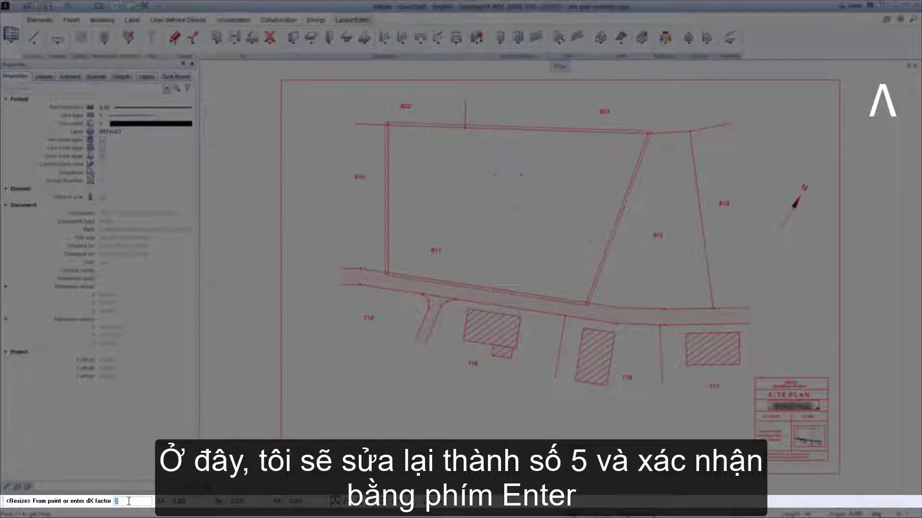
text(5)
key(Return)
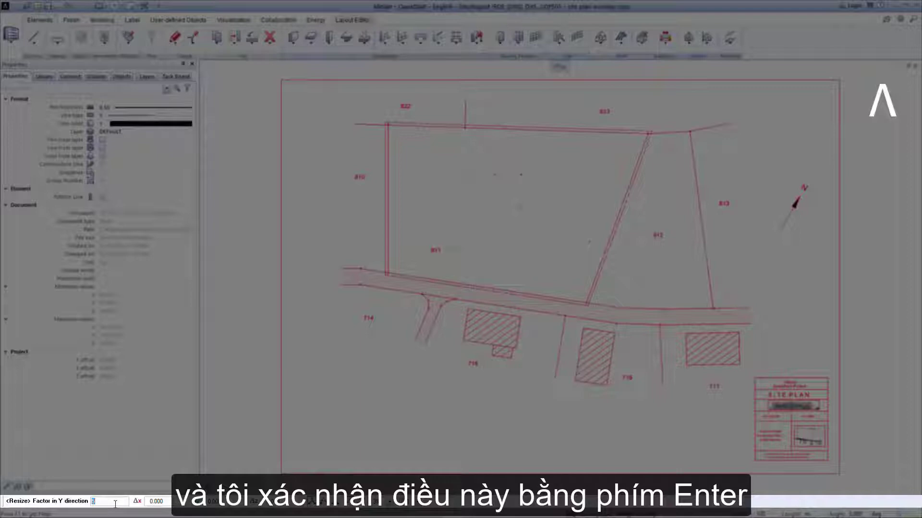
key(Return)
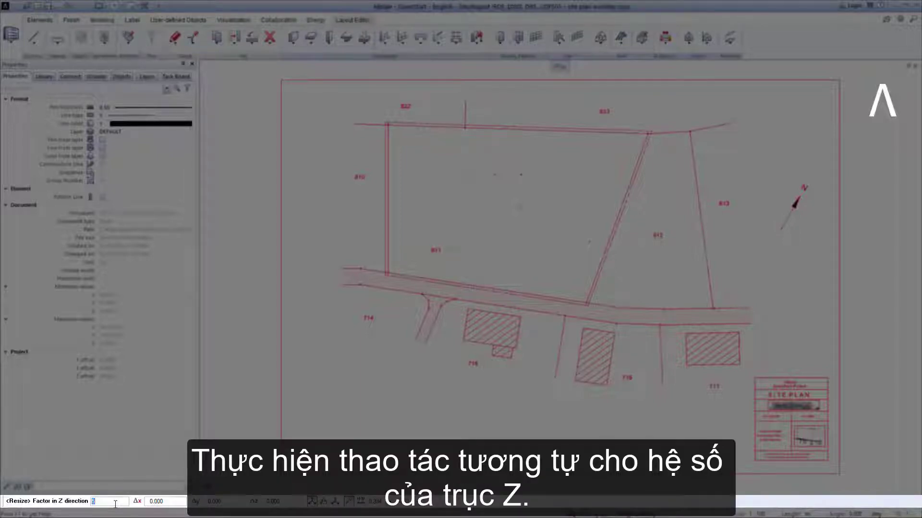
key(Return)
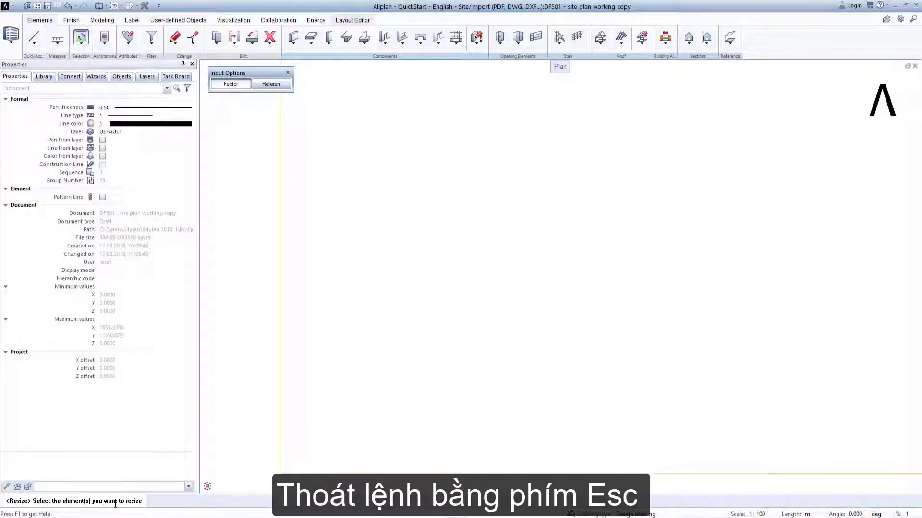
key(Escape)
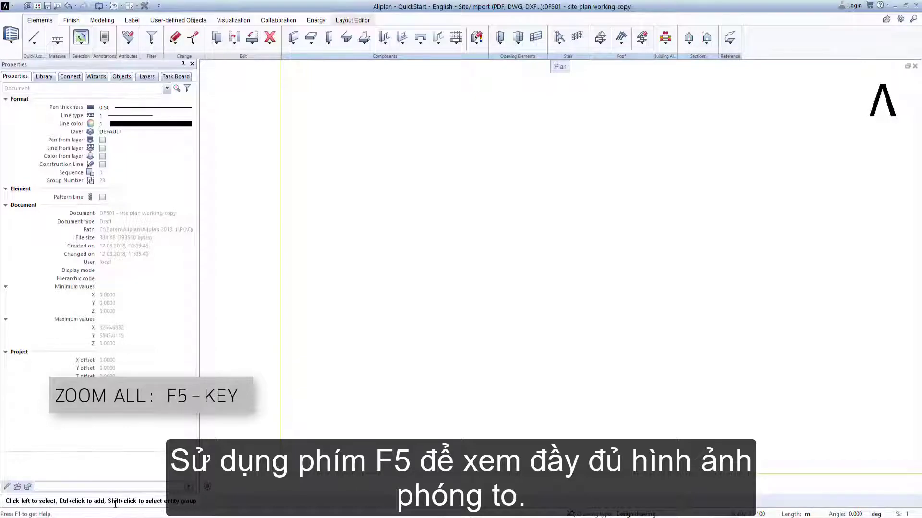
key(F5)
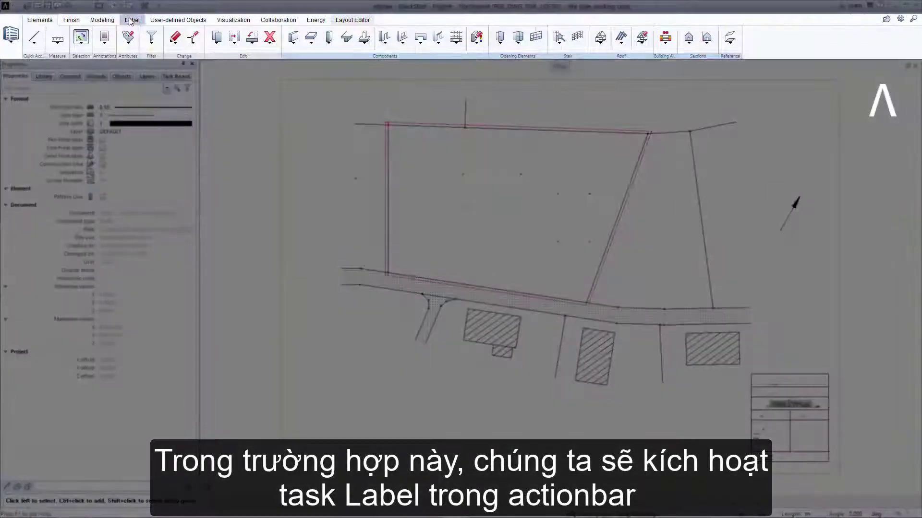
Step: Resize all text in the site plan by a factor of 5 using Resize Text
click(129, 20)
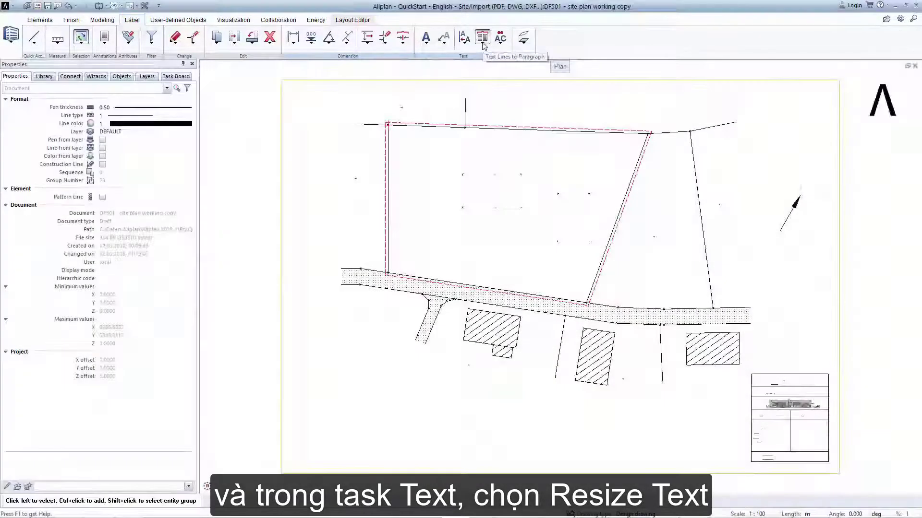
click(484, 43)
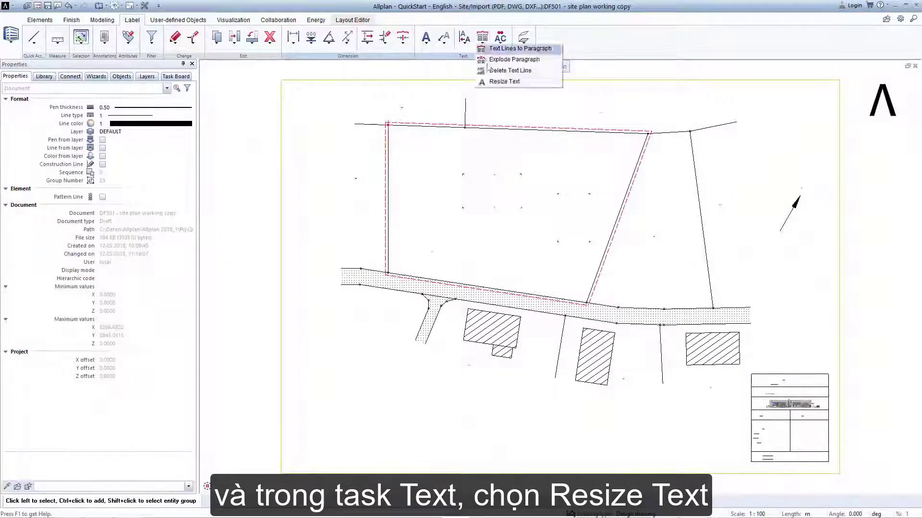
click(494, 82)
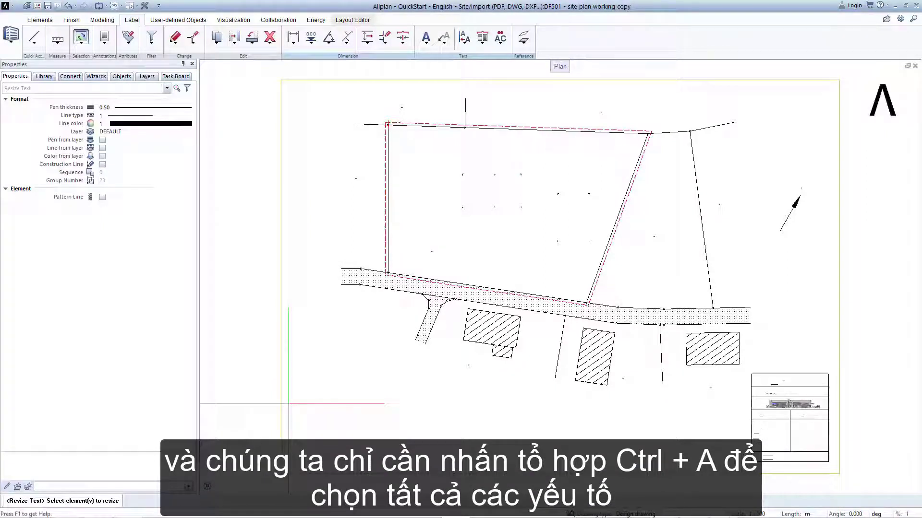
key(ctrl+a)
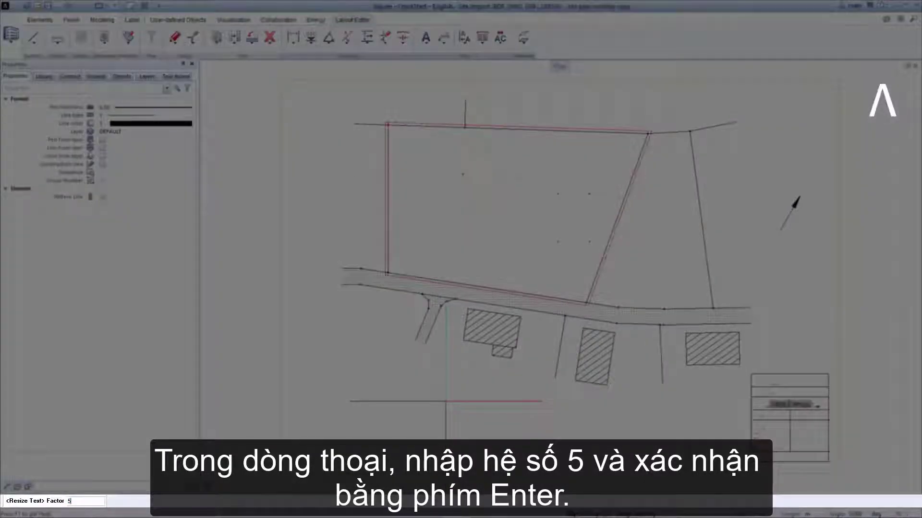
key(Return)
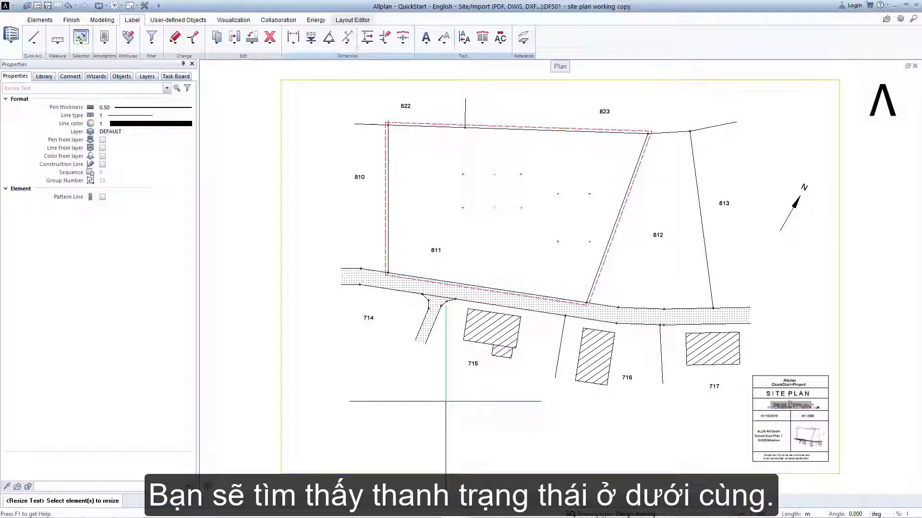
key(Escape)
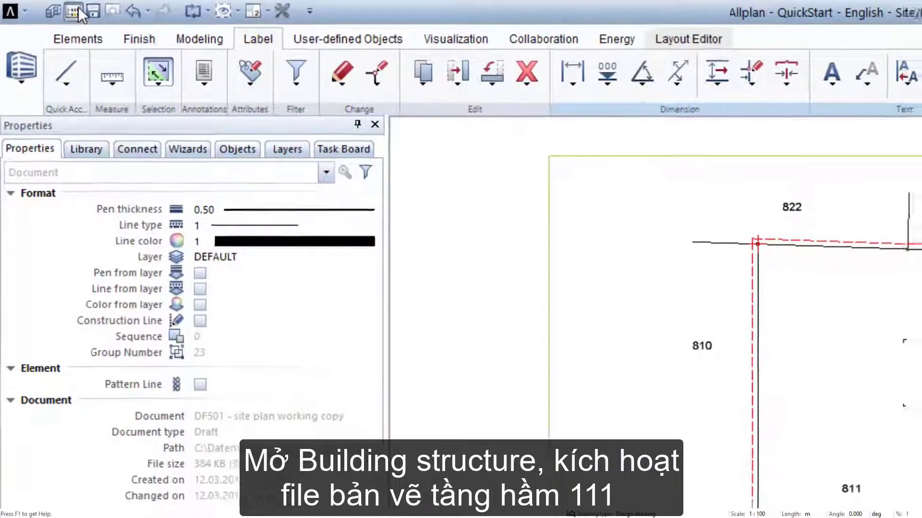
Step: Make Basement drawing file 111 current in the building structure, leaving drawing file 501 open in edit mode
click(78, 9)
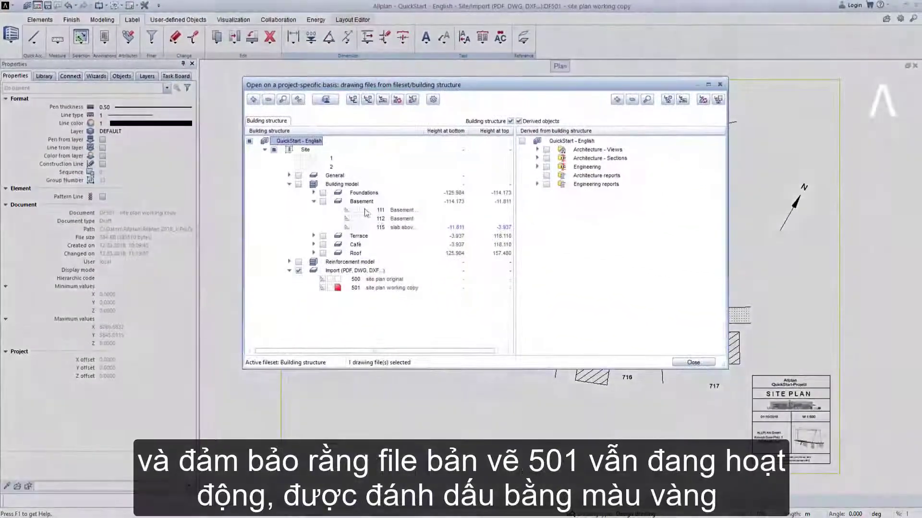
click(362, 210)
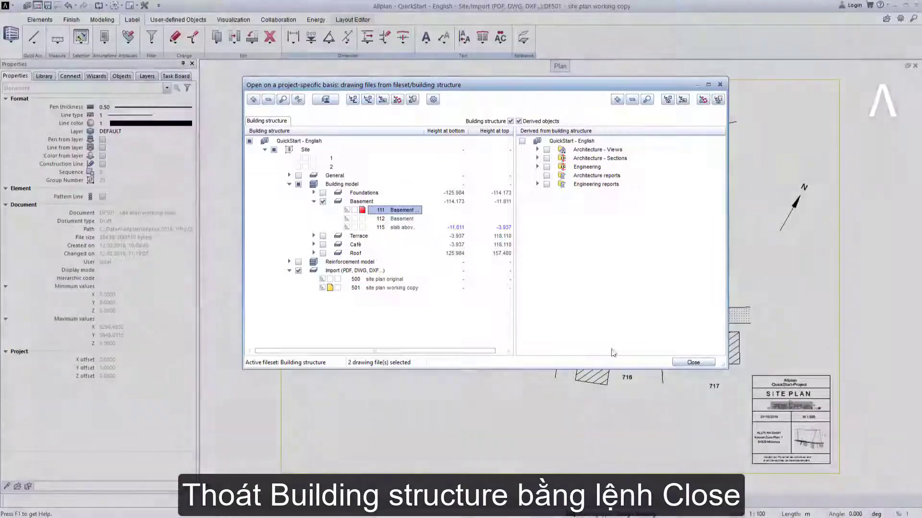
click(693, 362)
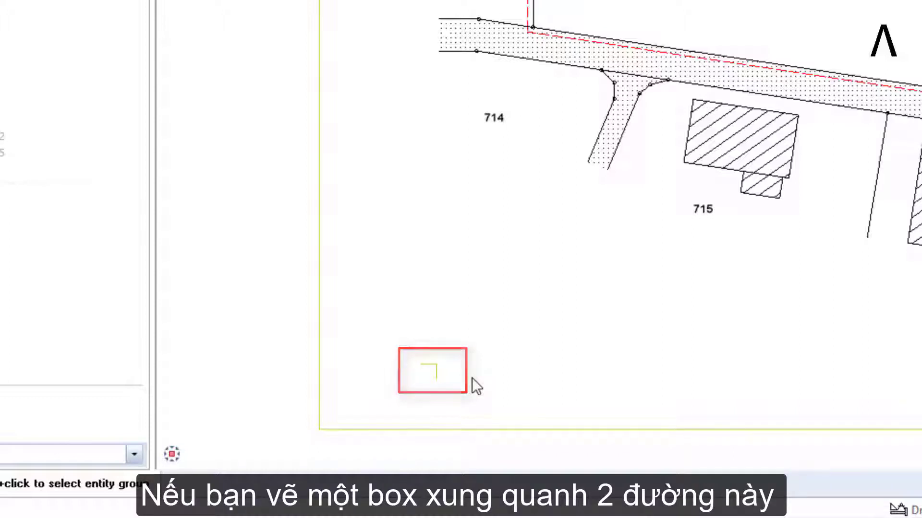
Step: Select all elements in the drawing except the two short construction lines meeting near the site plan's lower-left corner
drag(376, 347, 465, 393)
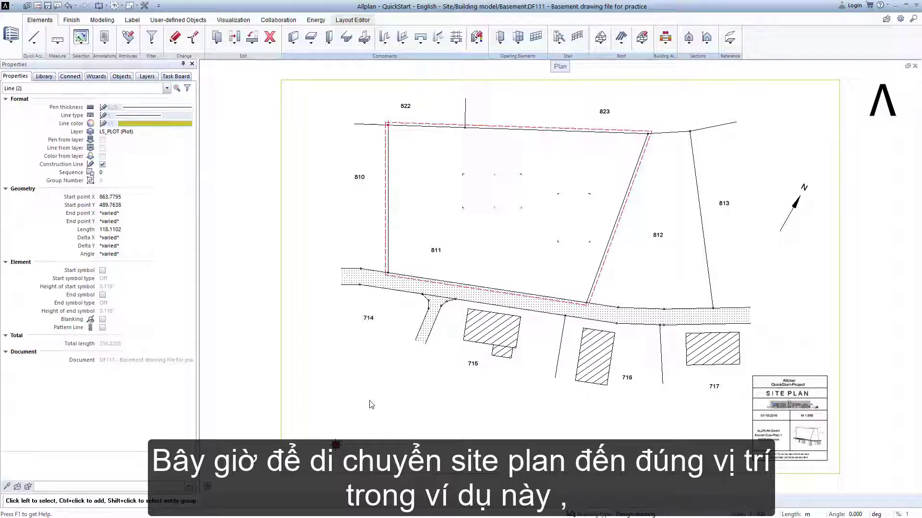
key(Escape)
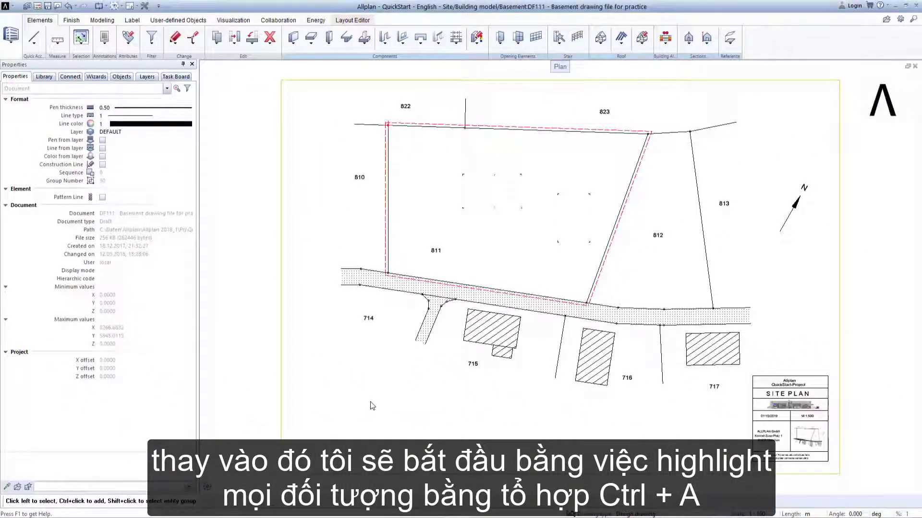
key(ctrl+a)
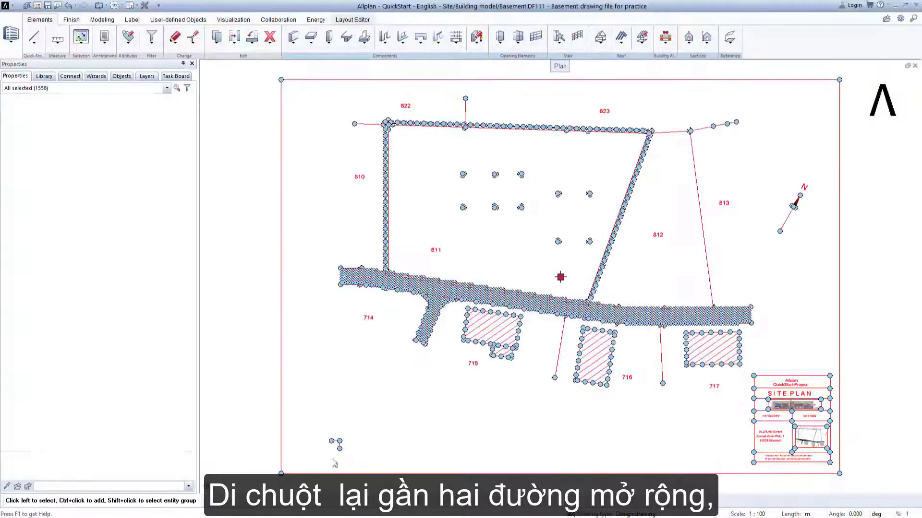
scroll(333, 449, up, 8)
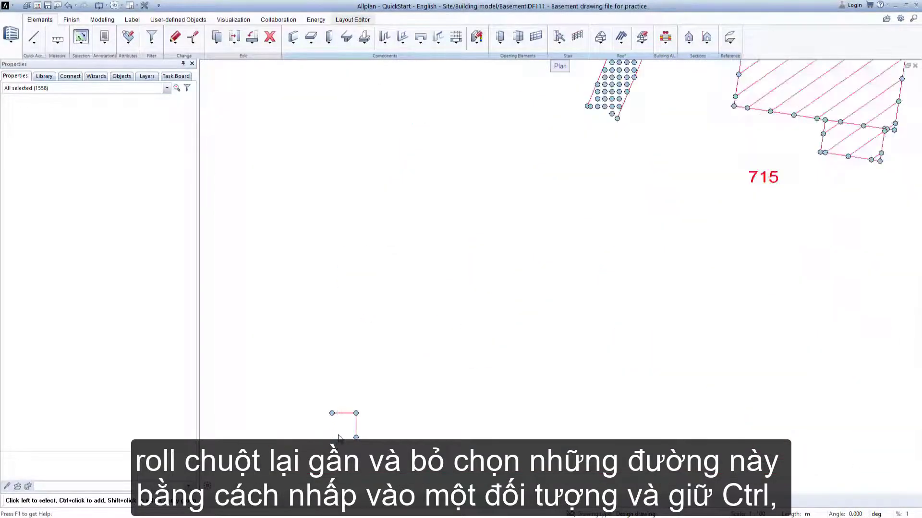
scroll(341, 438, up, 3)
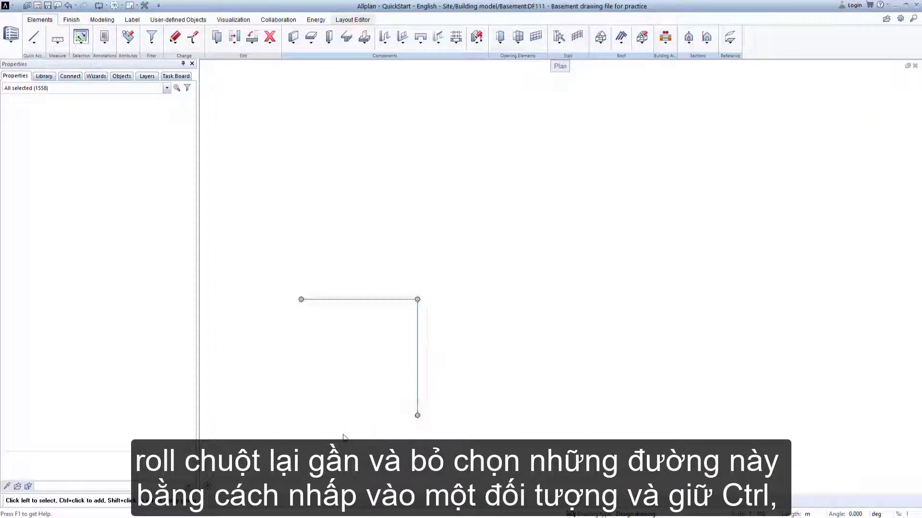
ctrl+click(368, 302)
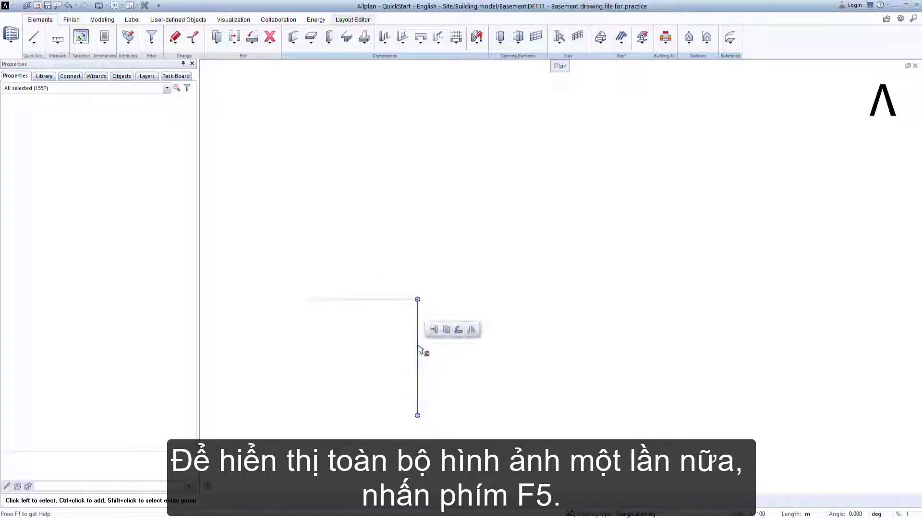
ctrl+click(418, 349)
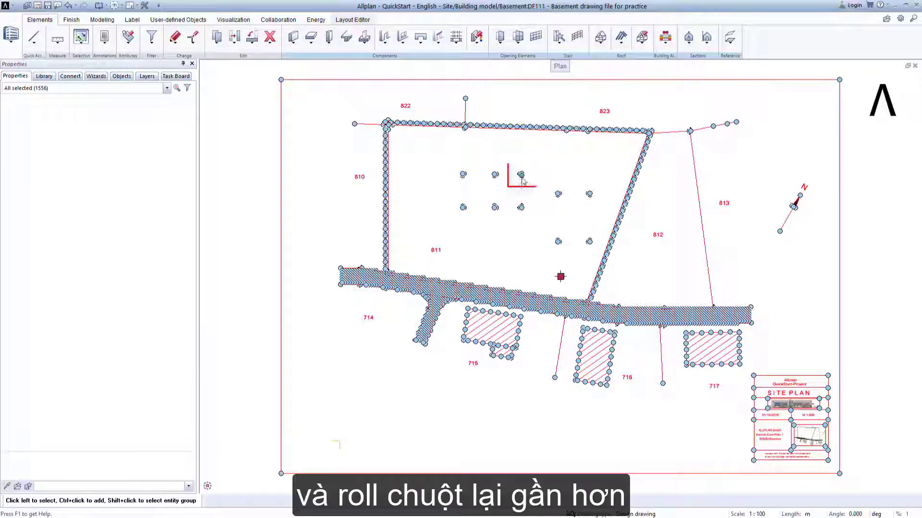
Step: Move the selected site plan from the inner upper-right corner mark of parcel 811's left building to the two construction lines' intersection, then deselect everything
mouse_move(523, 185)
scroll(524, 187, up, 8)
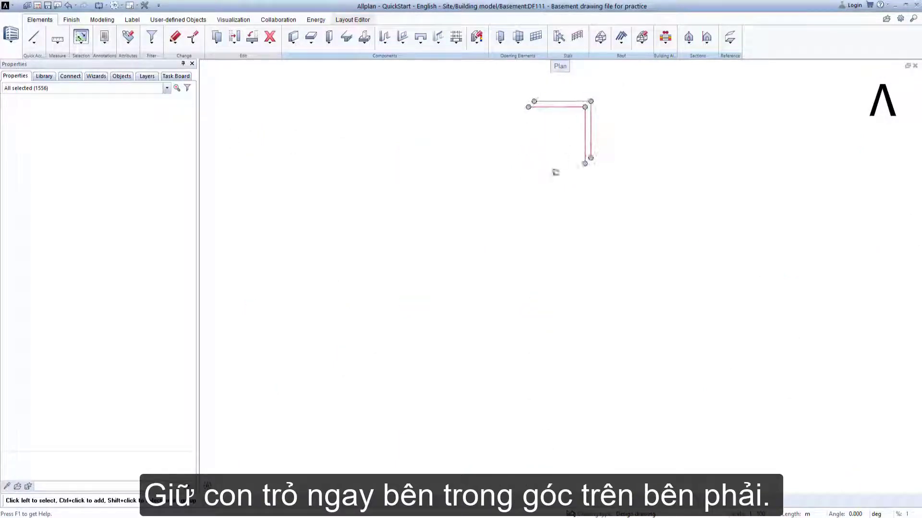
scroll(553, 171, up, 3)
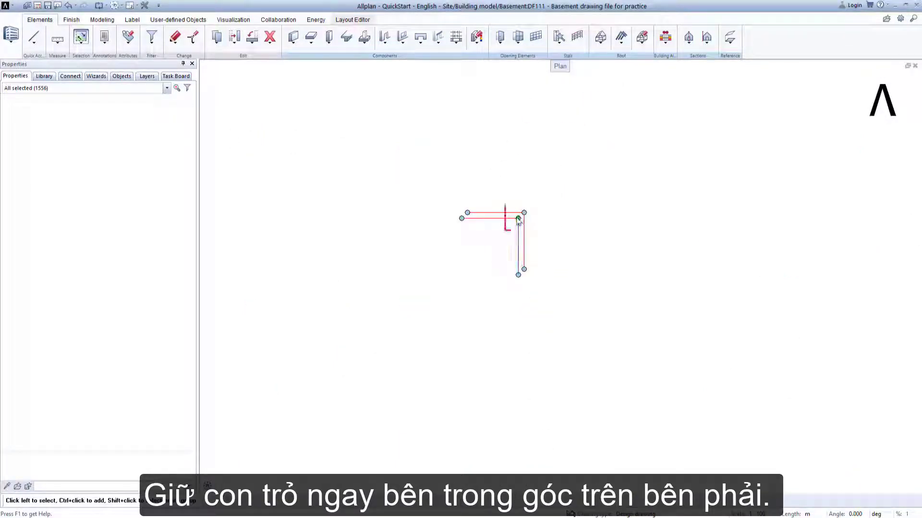
mouse_move(518, 220)
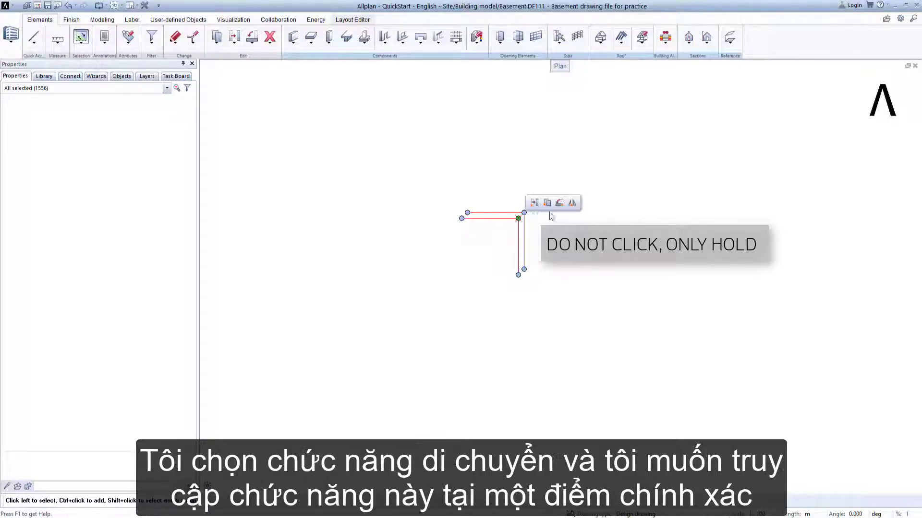
click(533, 204)
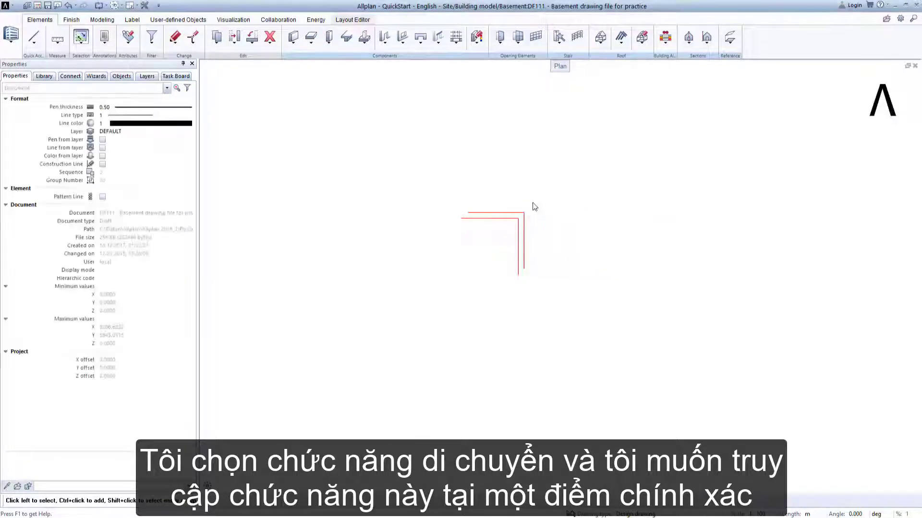
click(518, 218)
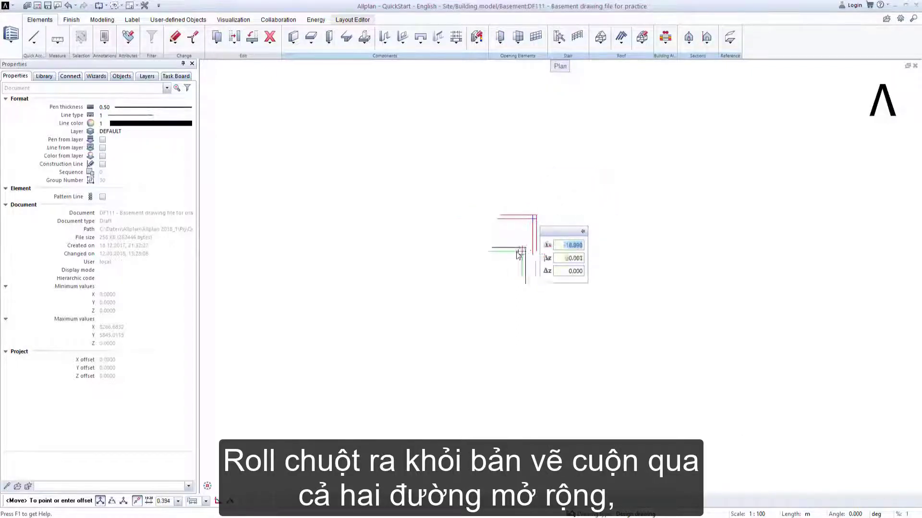
scroll(473, 312, down, 5)
scroll(440, 338, down, 5)
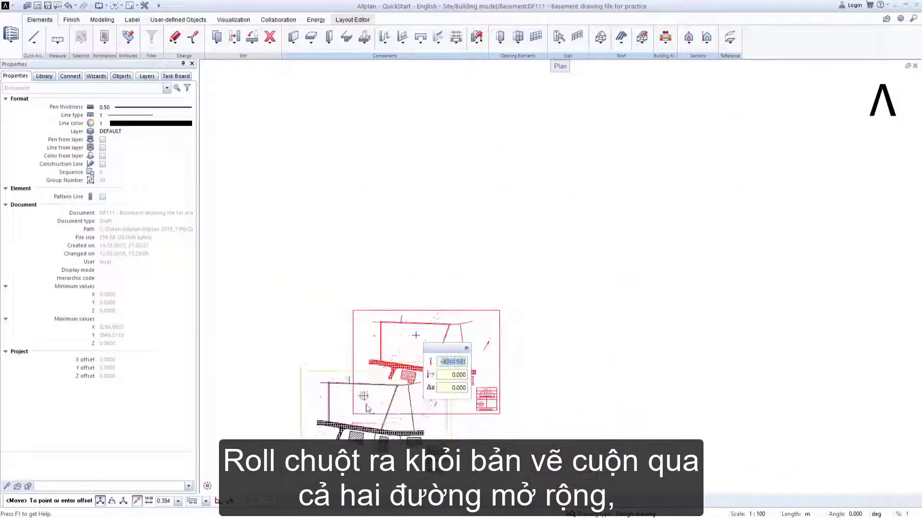
scroll(354, 406, up, 4)
scroll(354, 406, up, 6)
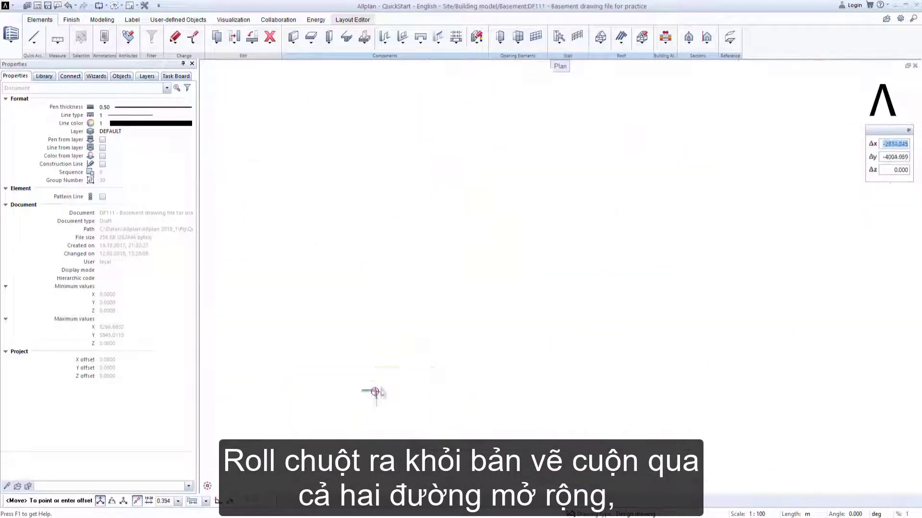
click(514, 334)
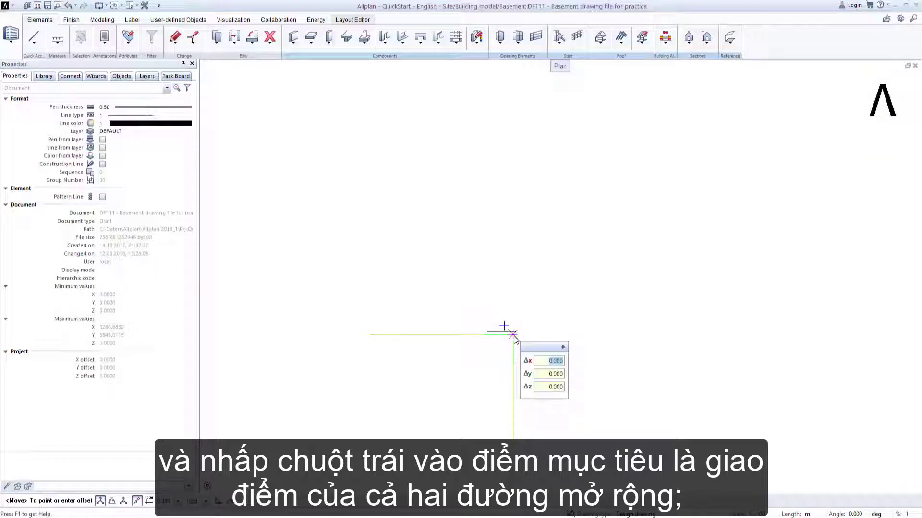
click(513, 334)
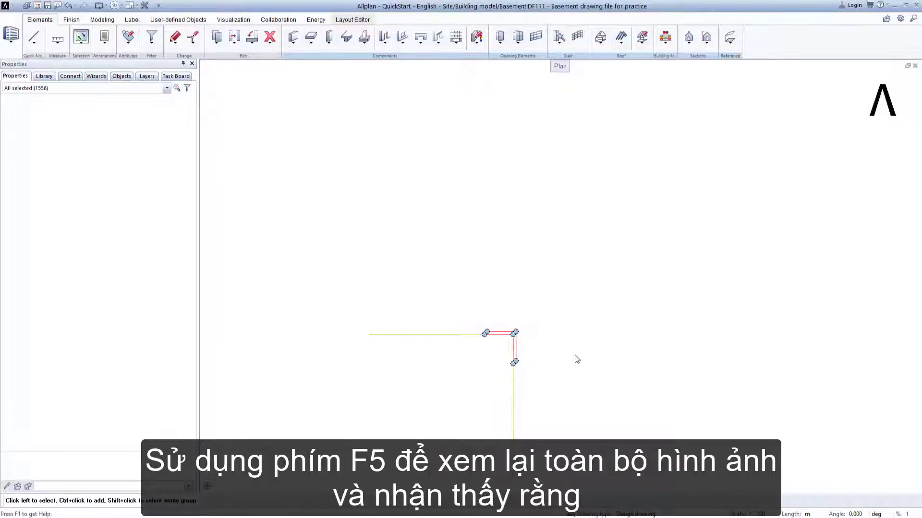
key(F5)
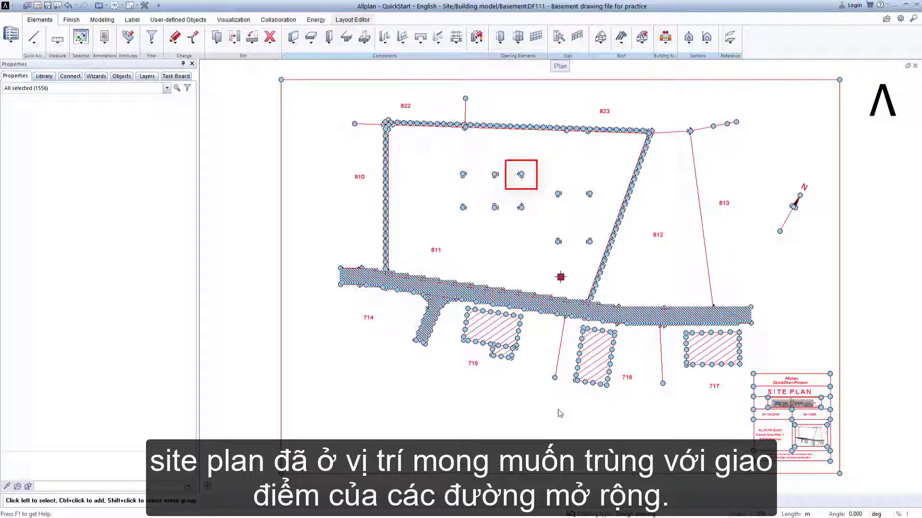
key(Escape)
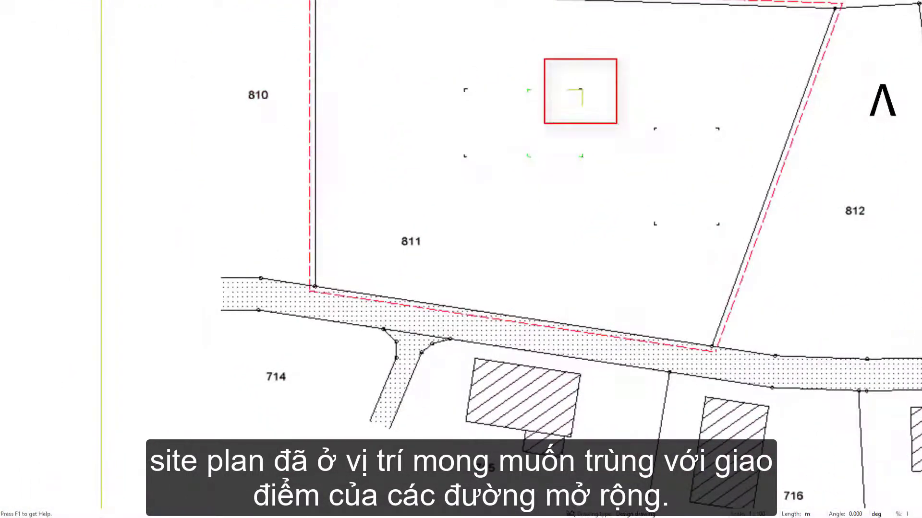